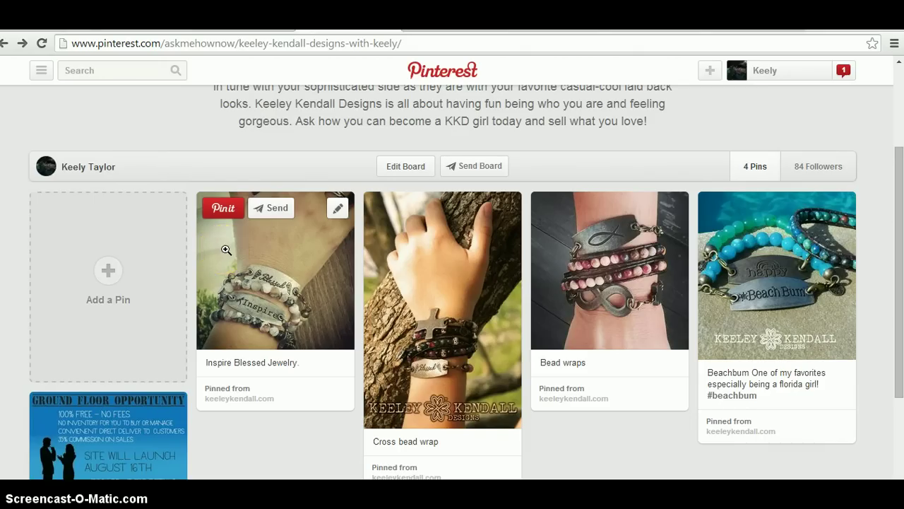
Browse the board, briefly opening and dismissing the add-content options.
click(227, 250)
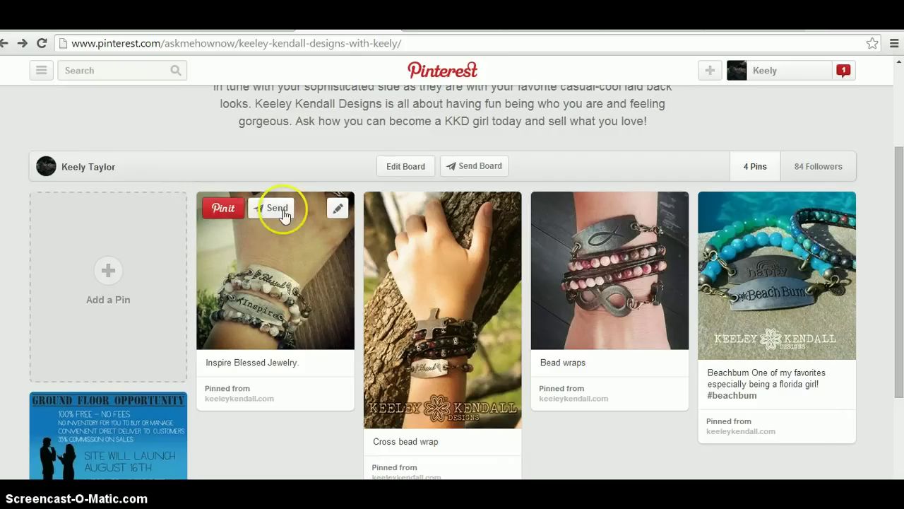
click(710, 70)
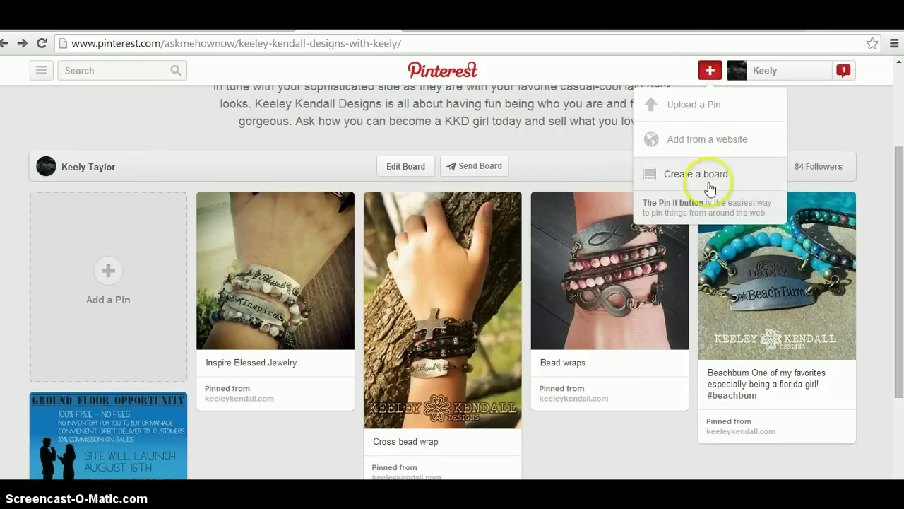
click(833, 133)
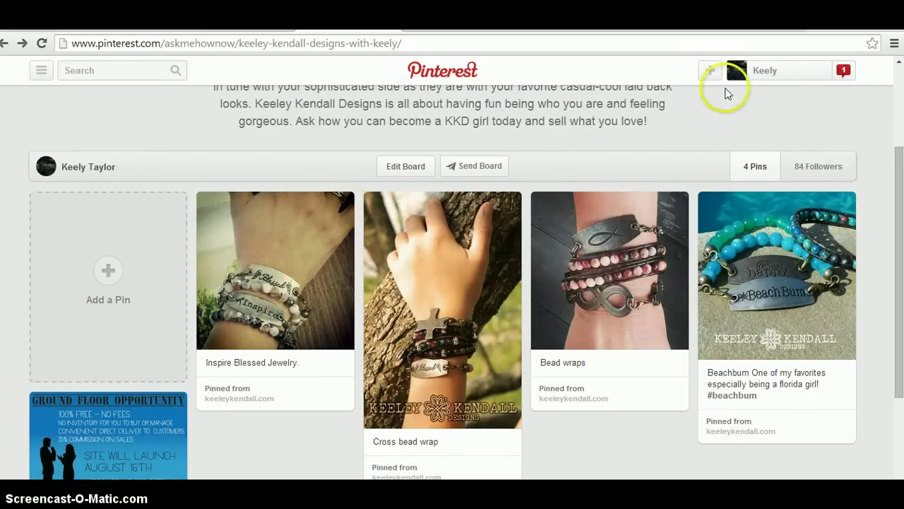
scroll(606, 192, up, 2)
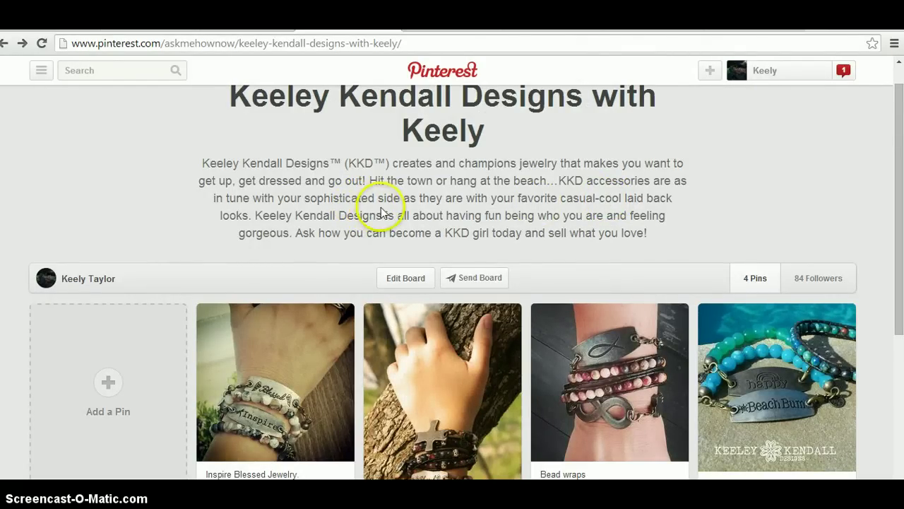
scroll(380, 210, down, 2)
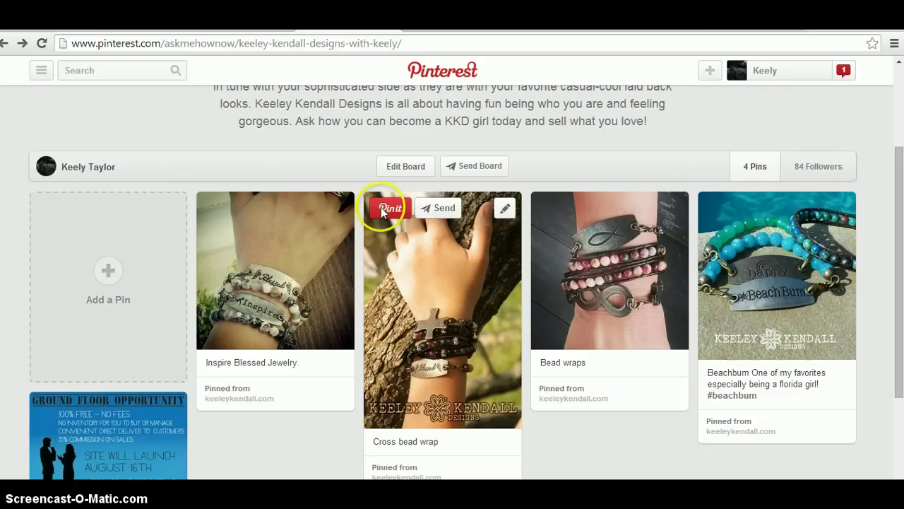
Upload the 'KK faith happy' photo from the computer as a new pin.
click(111, 272)
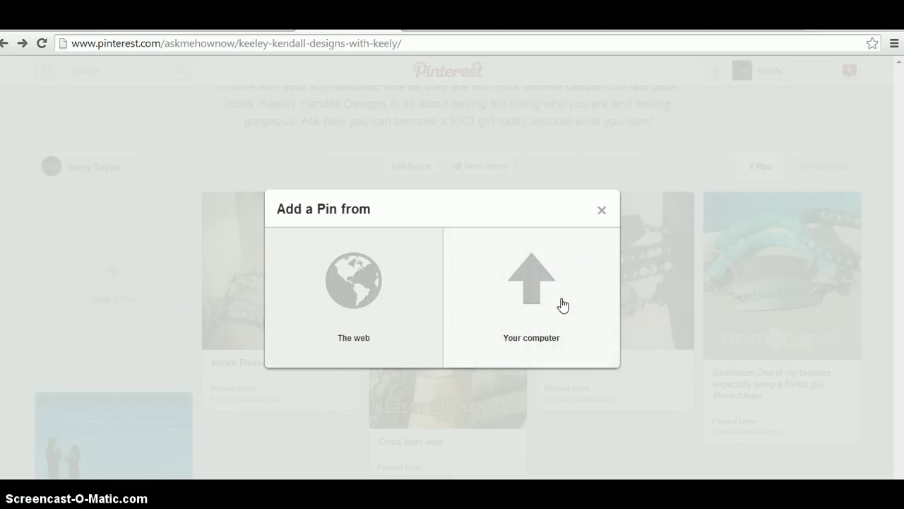
click(563, 304)
click(345, 301)
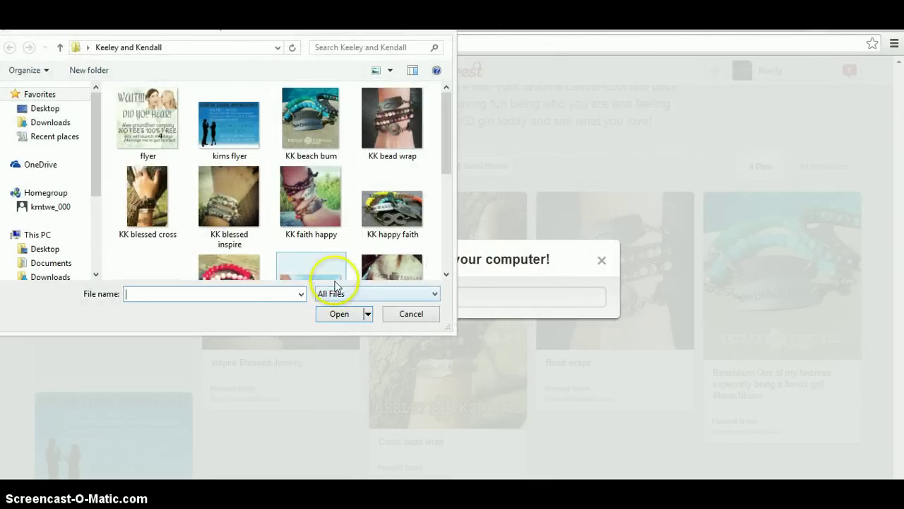
click(326, 236)
click(340, 315)
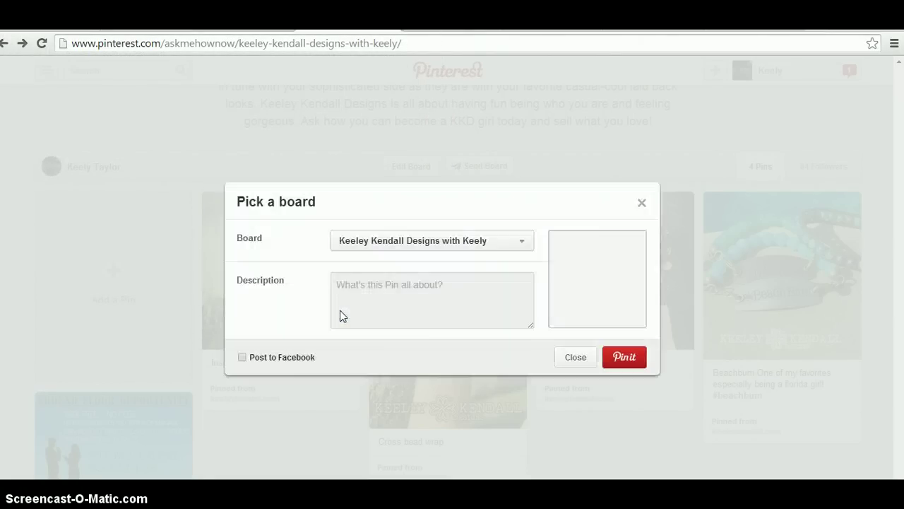
Describe the pin as 'Faith Happy Bead Wrap Jewelry #keeleykendall #jewelry'.
click(410, 303)
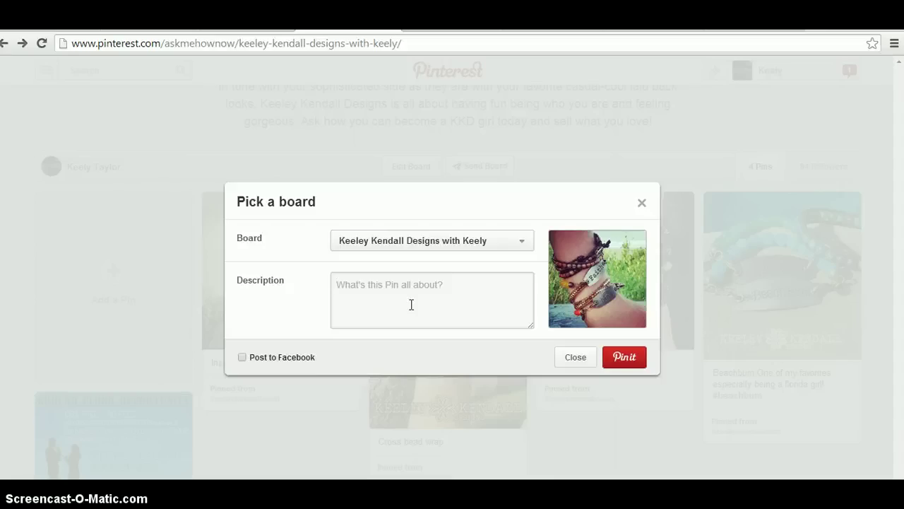
text(Fa)
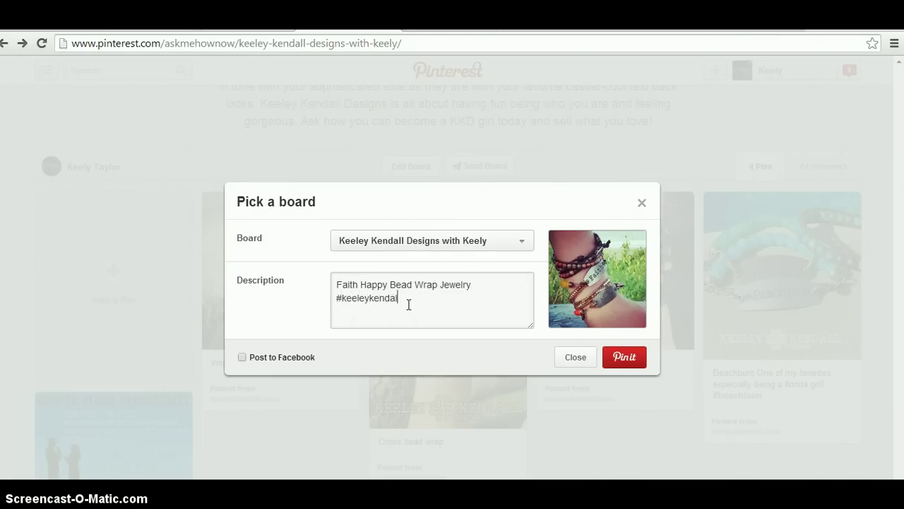
text(#jewelry)
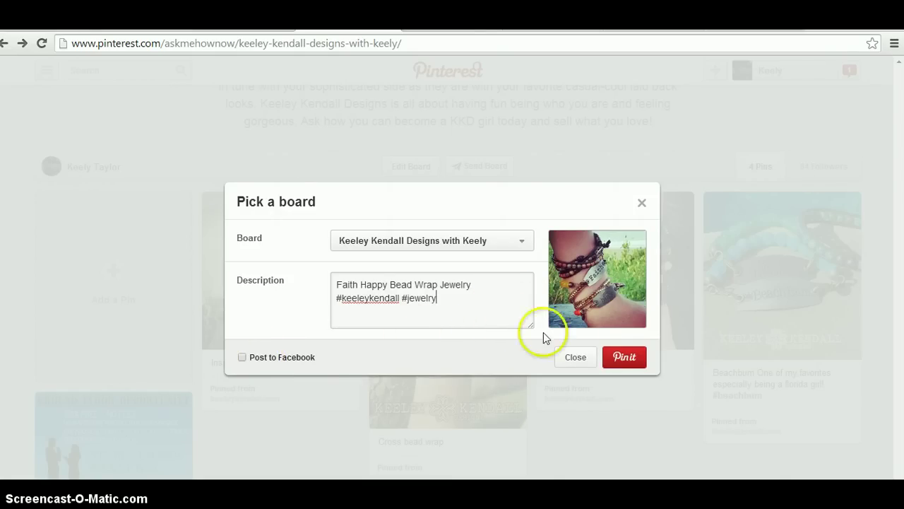
Post the Faith Happy pin to the board and open its edit settings.
click(623, 357)
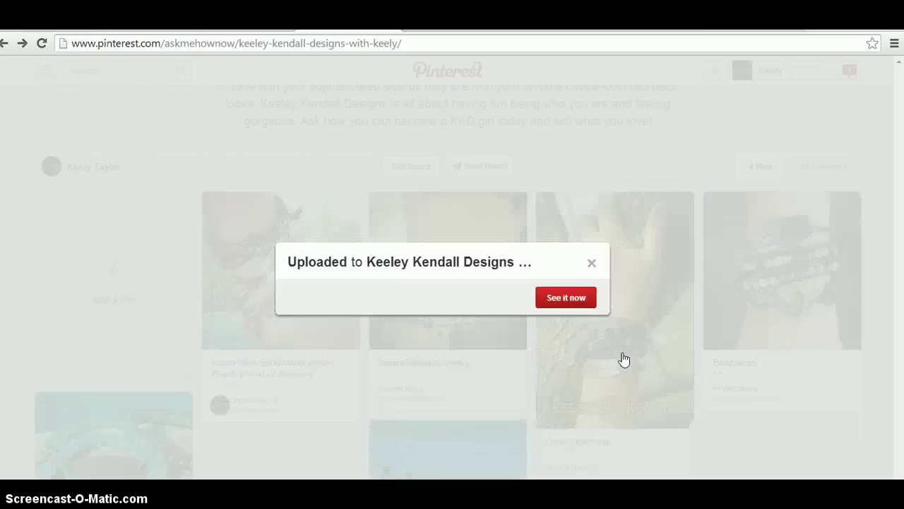
click(589, 266)
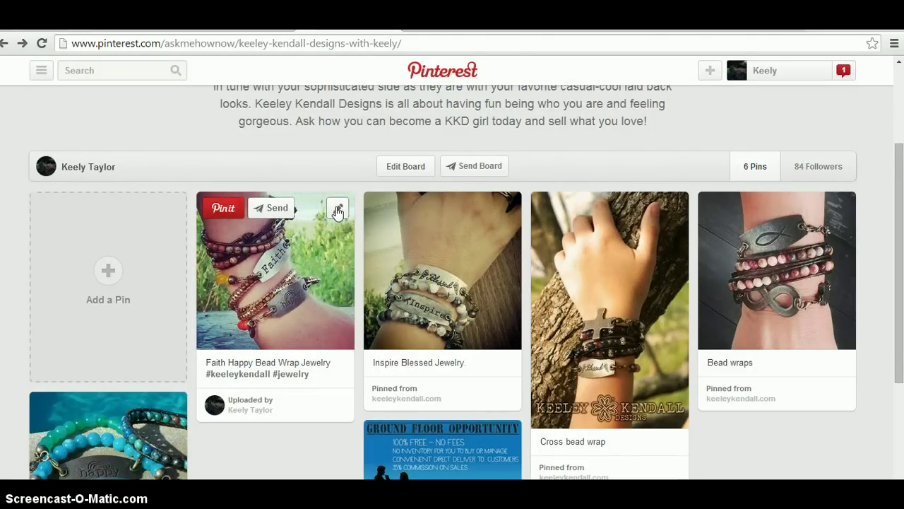
click(337, 210)
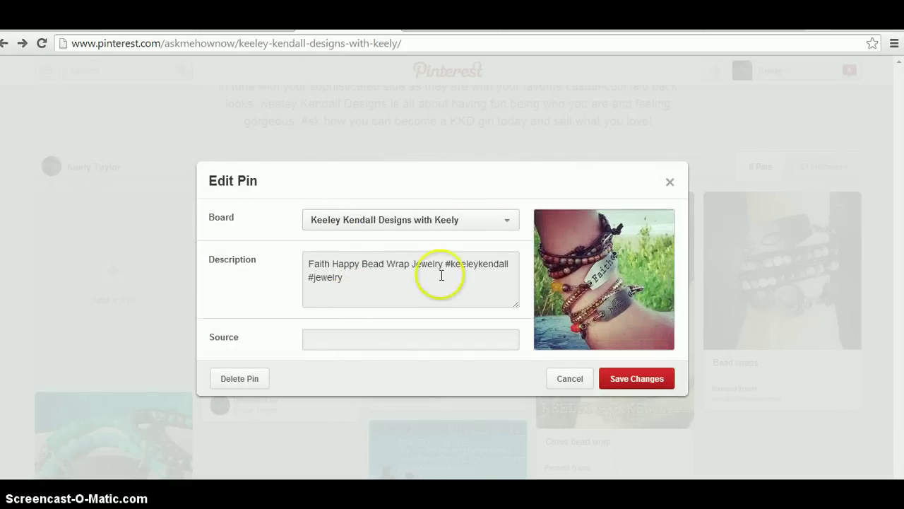
Clear the wrongly pasted text from the pin's Source field.
right_click(331, 342)
click(367, 225)
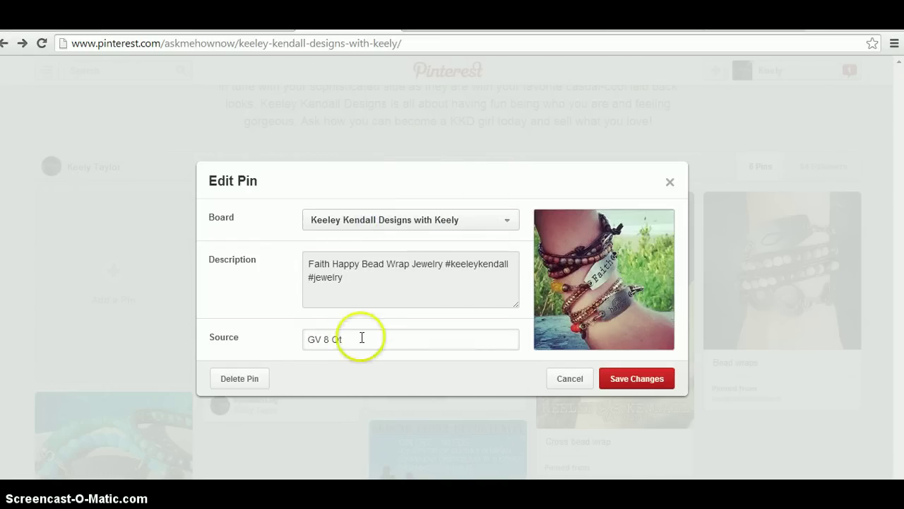
drag(360, 337, 252, 347)
key(BackSpace)
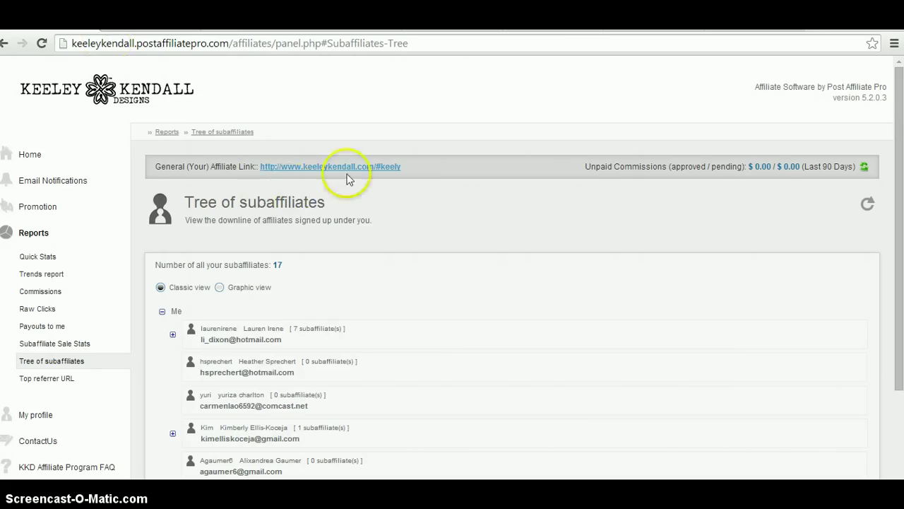
drag(414, 165, 311, 173)
click(310, 173)
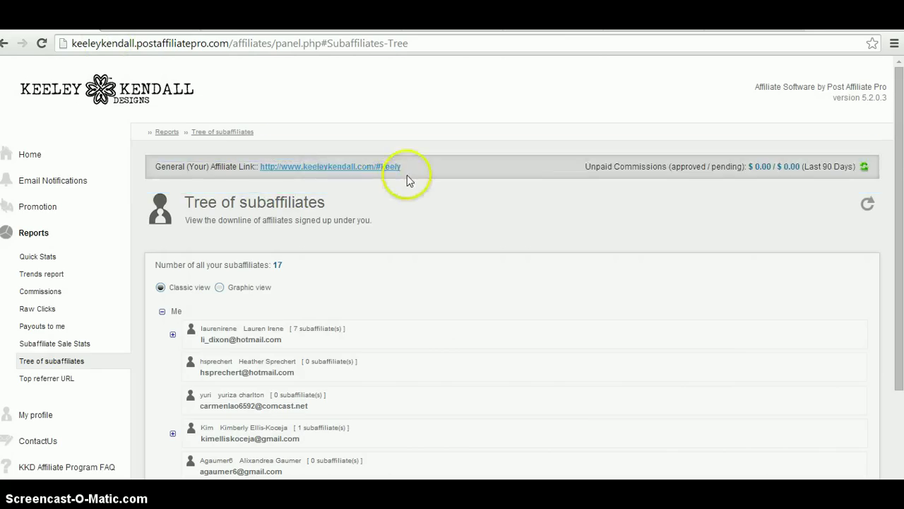
drag(405, 171, 263, 170)
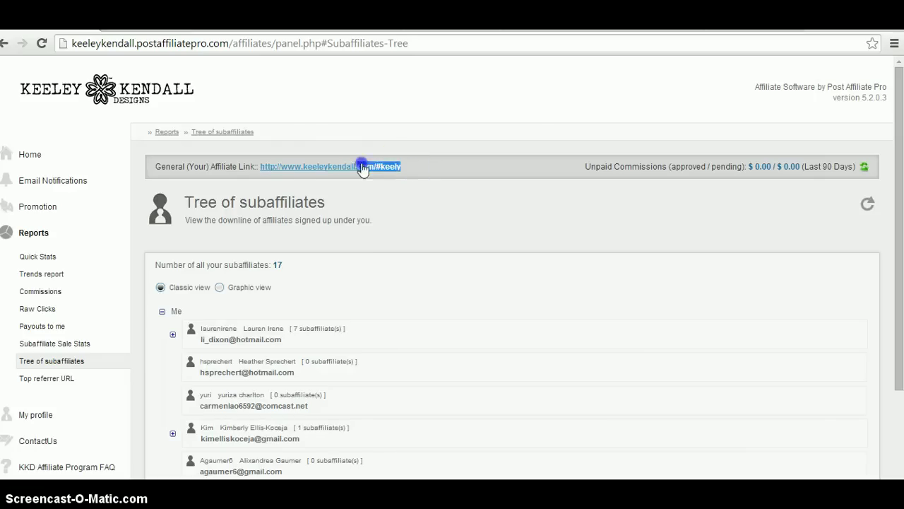
right_click(263, 170)
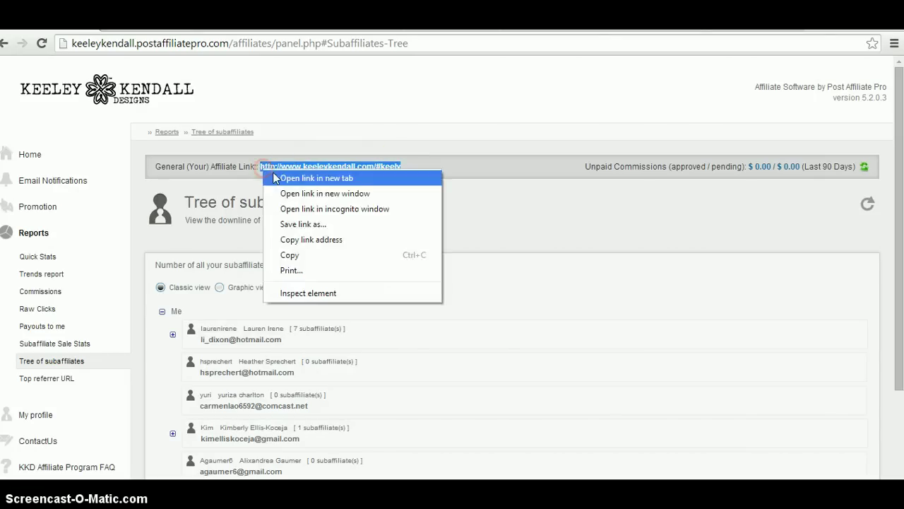
click(300, 255)
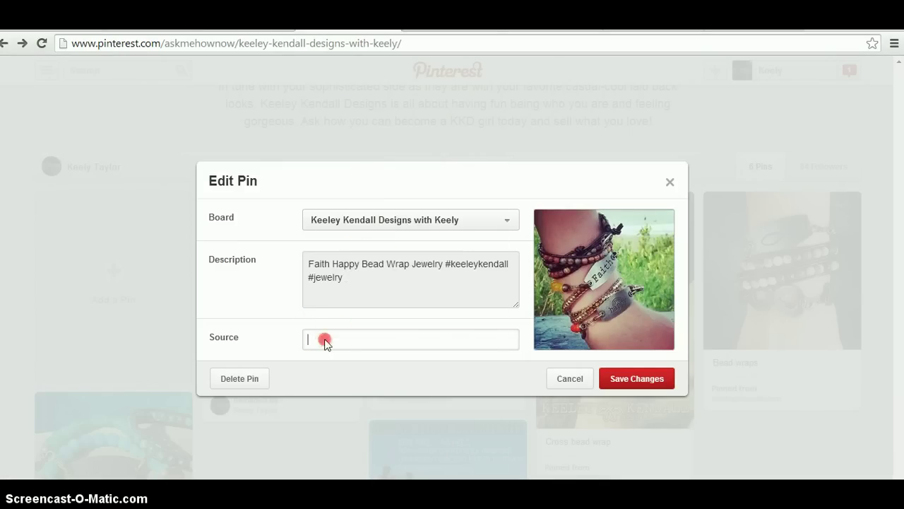
right_click(325, 338)
click(358, 215)
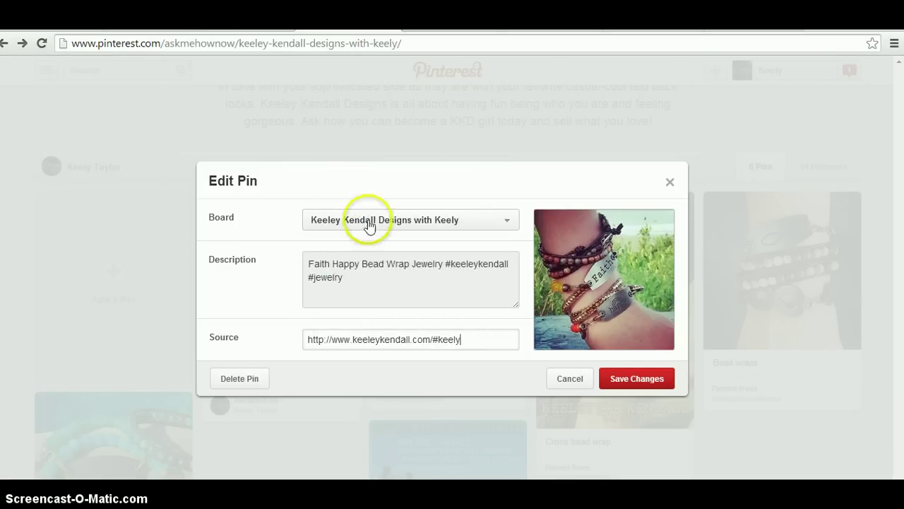
click(631, 381)
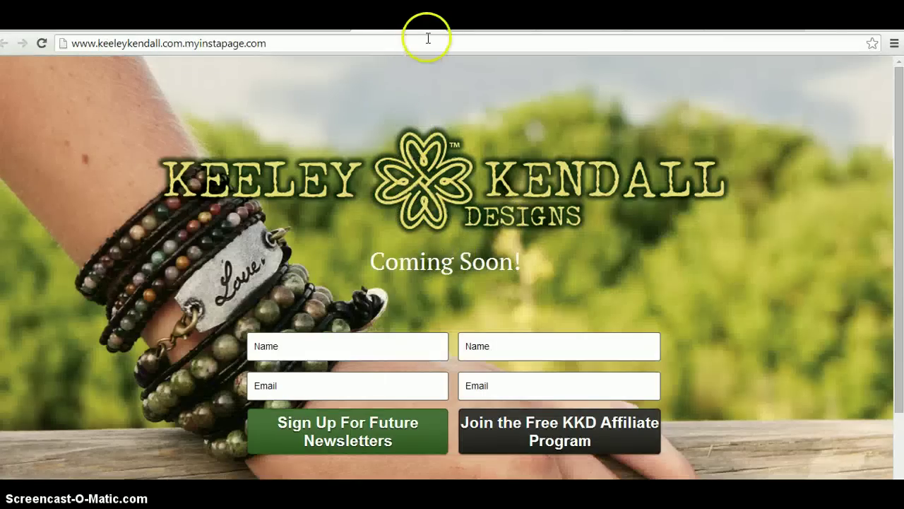
Go back from the Keeley Kendall landing page and close the enlarged pin view.
key(alt+Left)
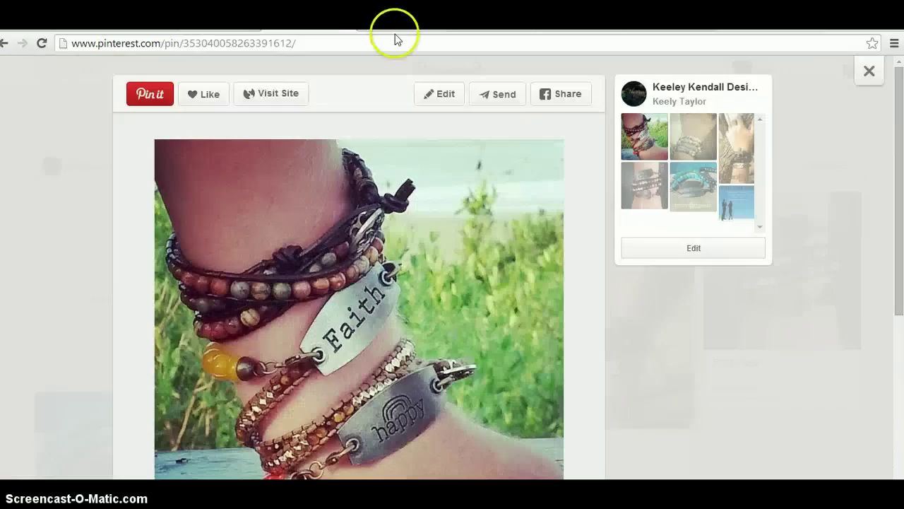
click(154, 108)
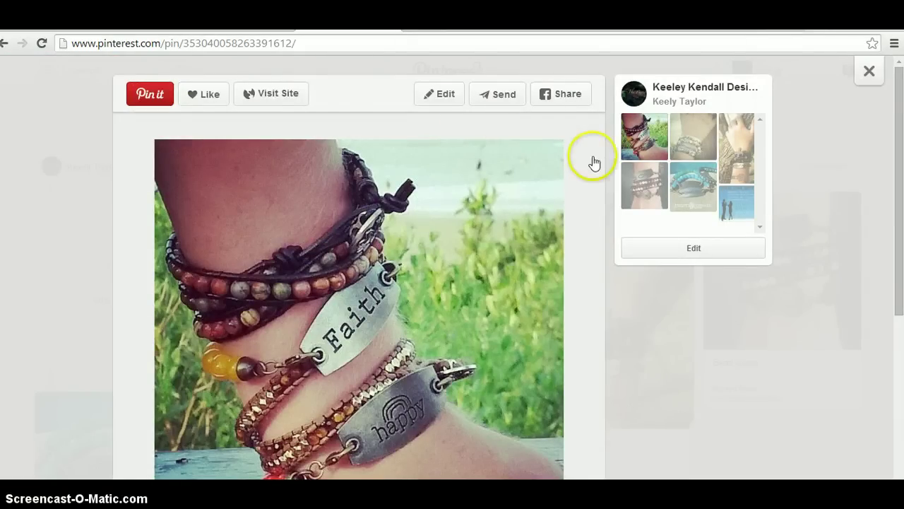
click(880, 84)
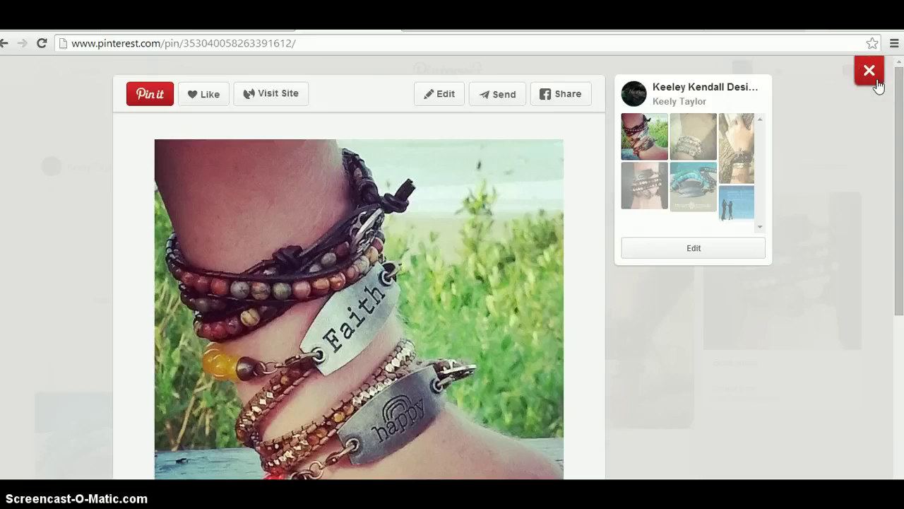